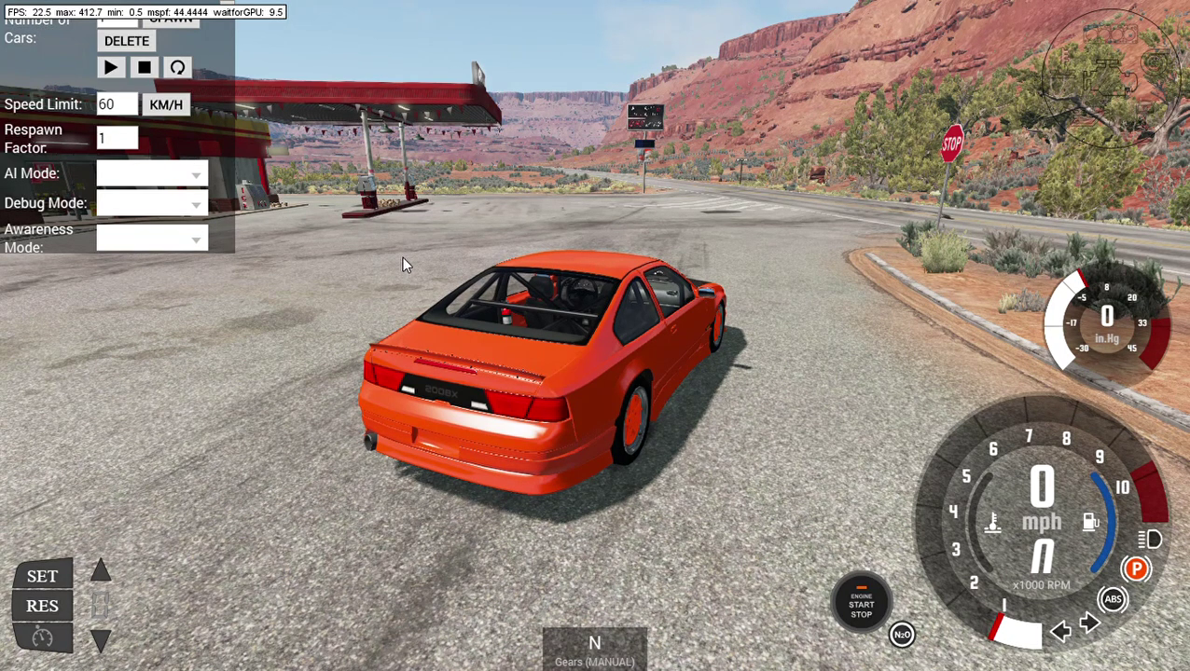
Step: Open the Graphics options from the main menu and clear the Anti-aliasing checkbox
key(Escape)
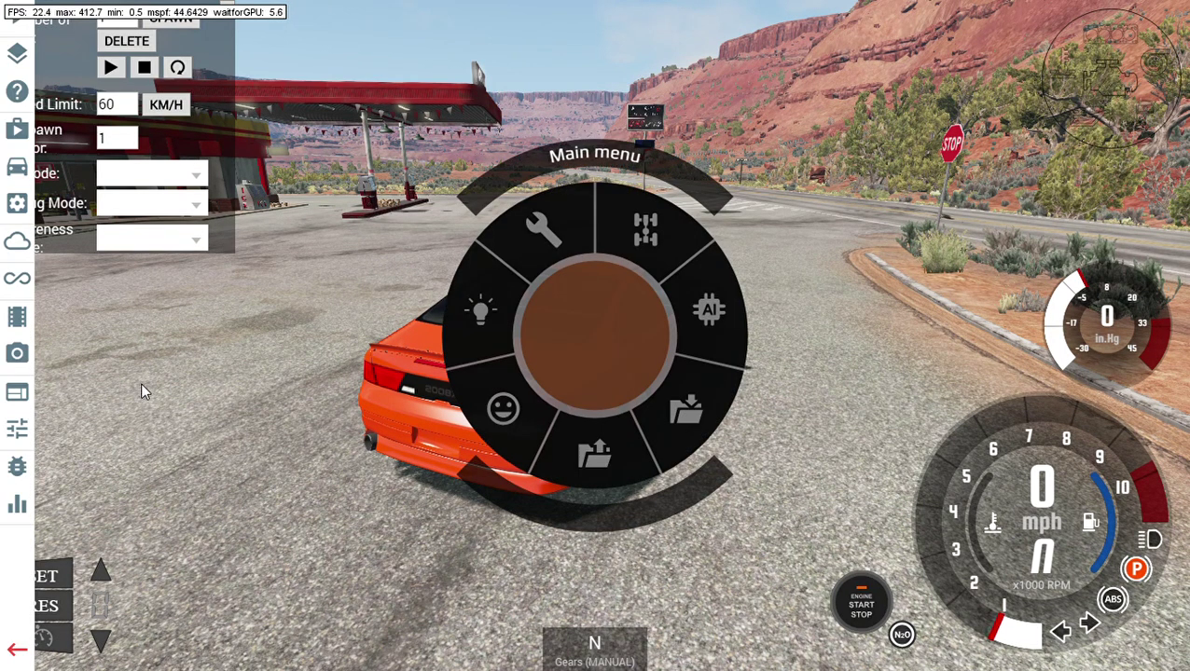
click(17, 431)
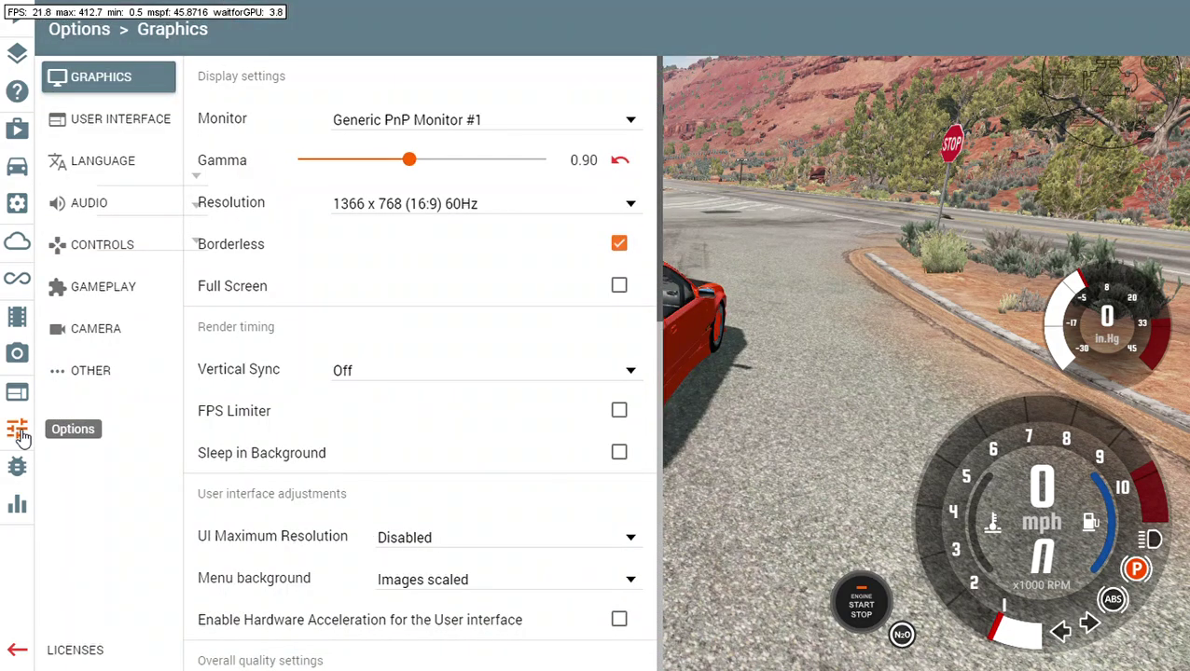
scroll(417, 414, down, 4)
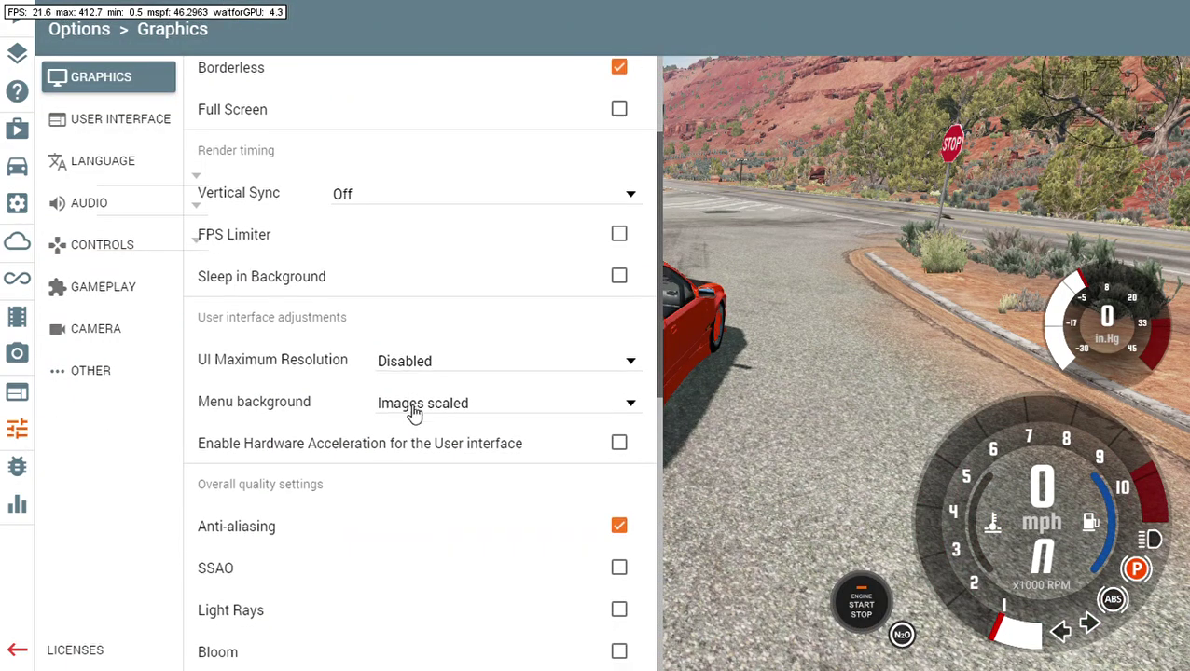
scroll(417, 410, down, 2)
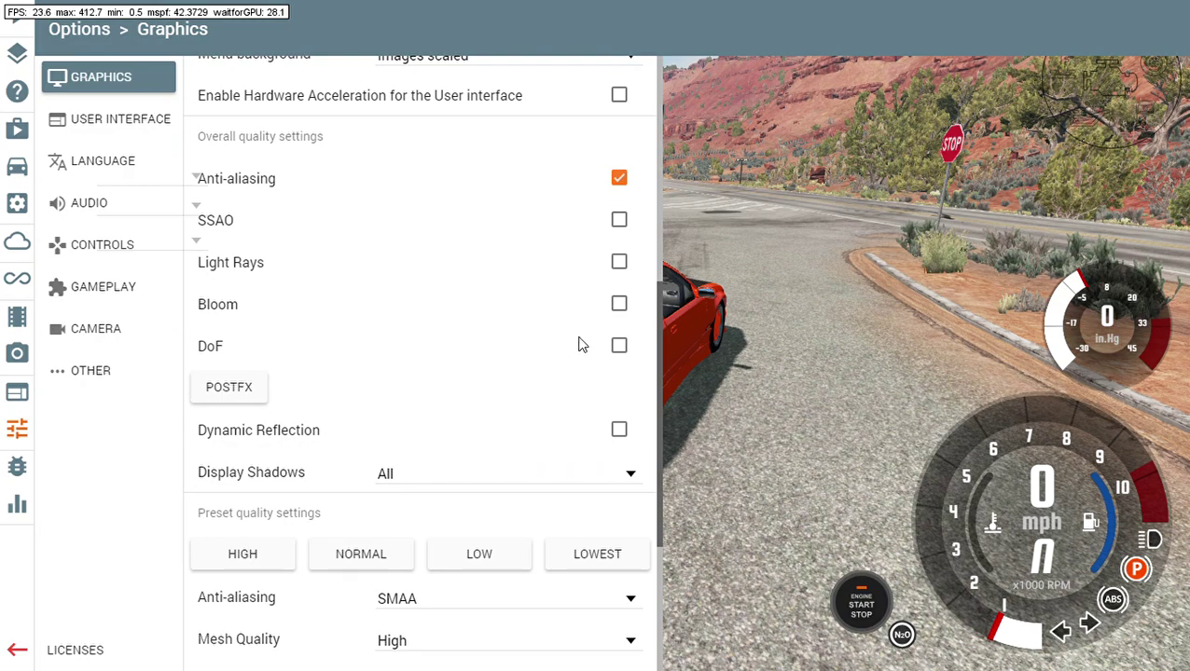
click(621, 180)
Step: Set Display Shadows to None
scroll(442, 423, down, 1)
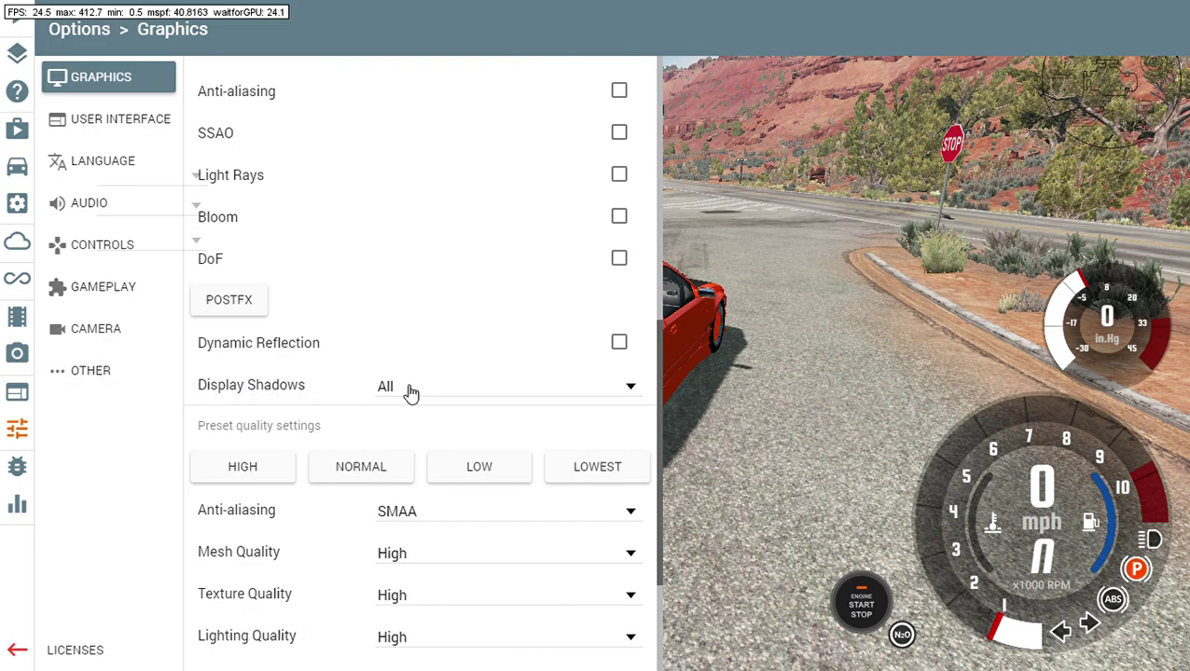
click(407, 395)
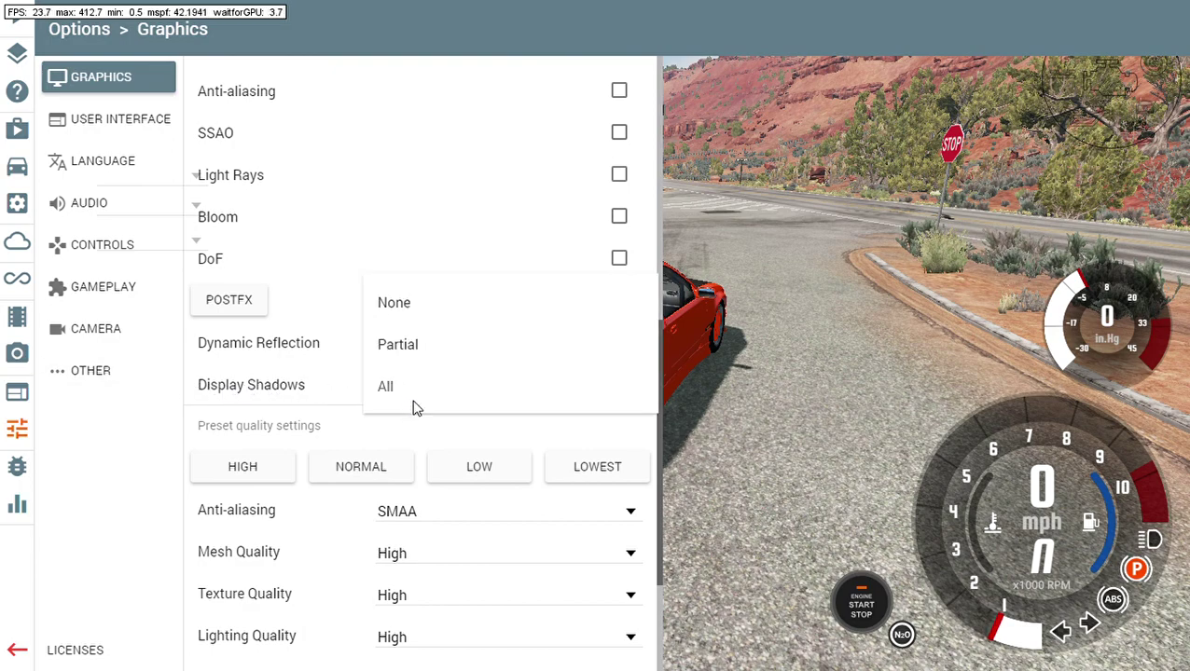
click(393, 313)
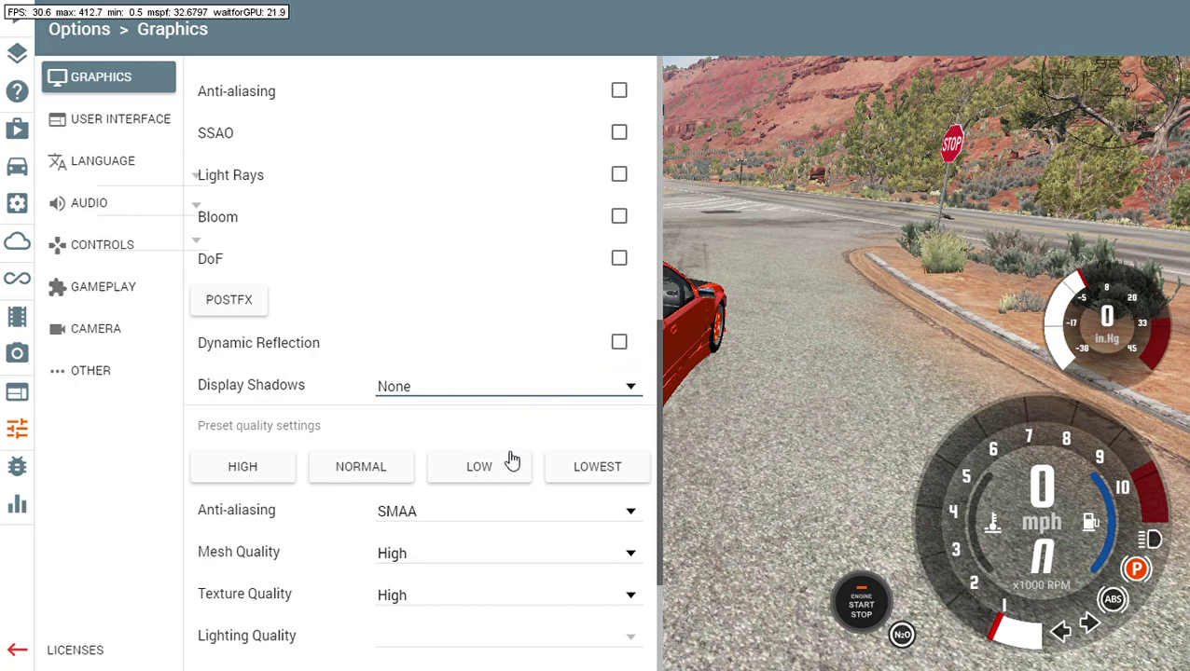
scroll(395, 433, down, 2)
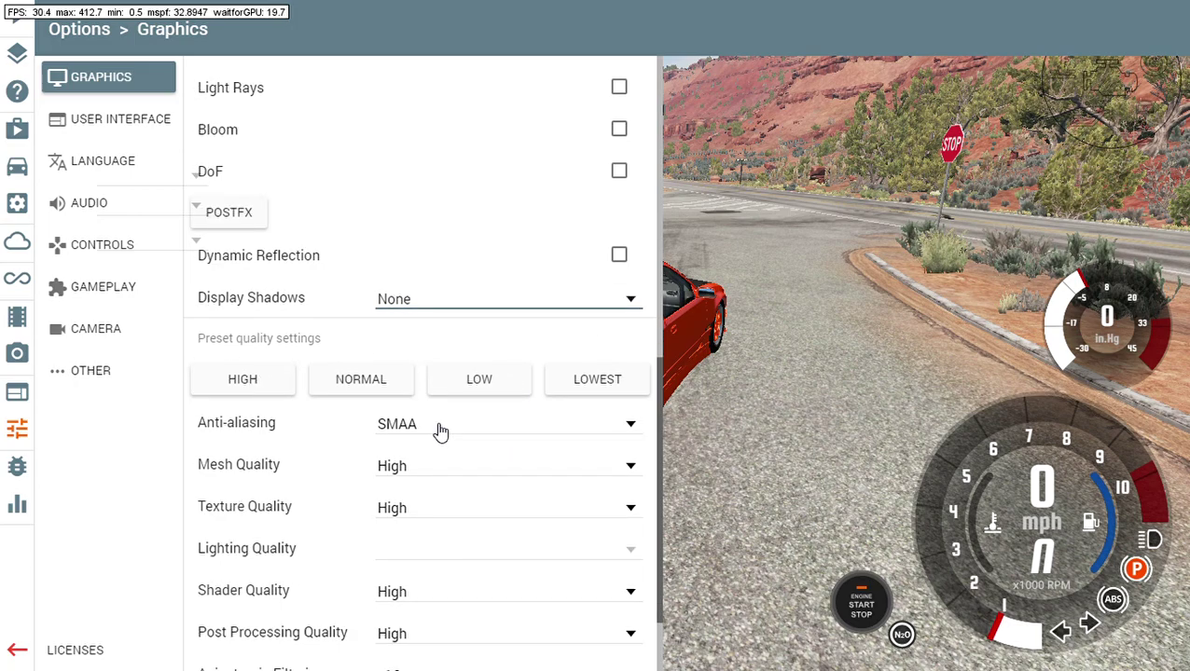
scroll(472, 451, down, 2)
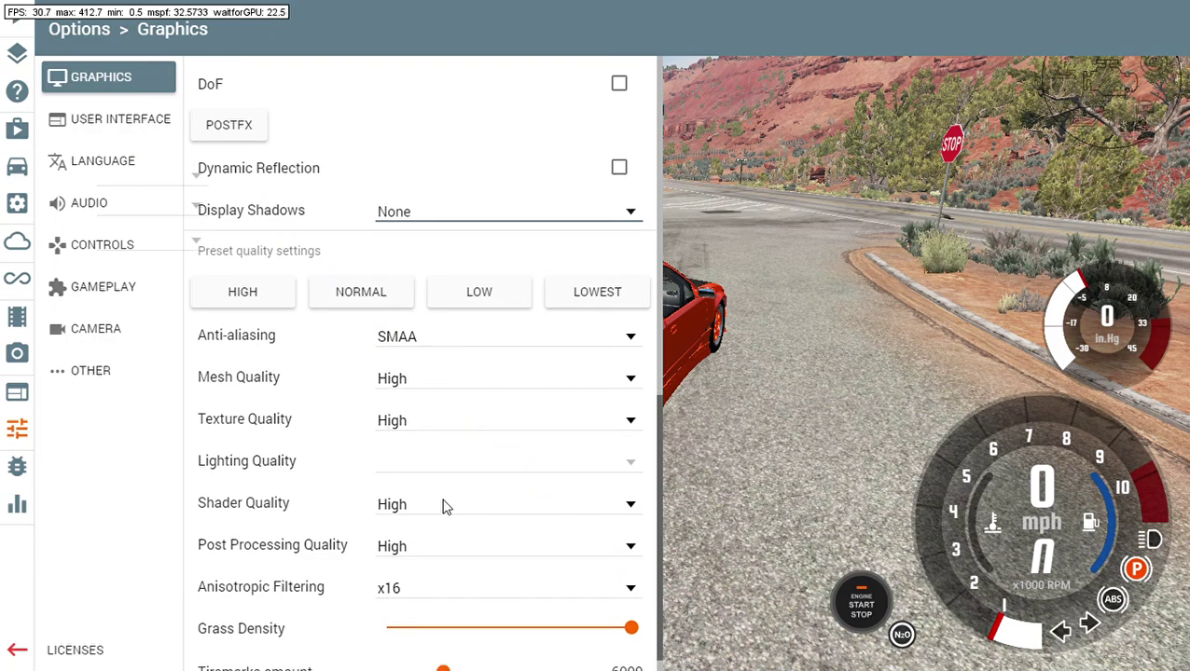
click(431, 388)
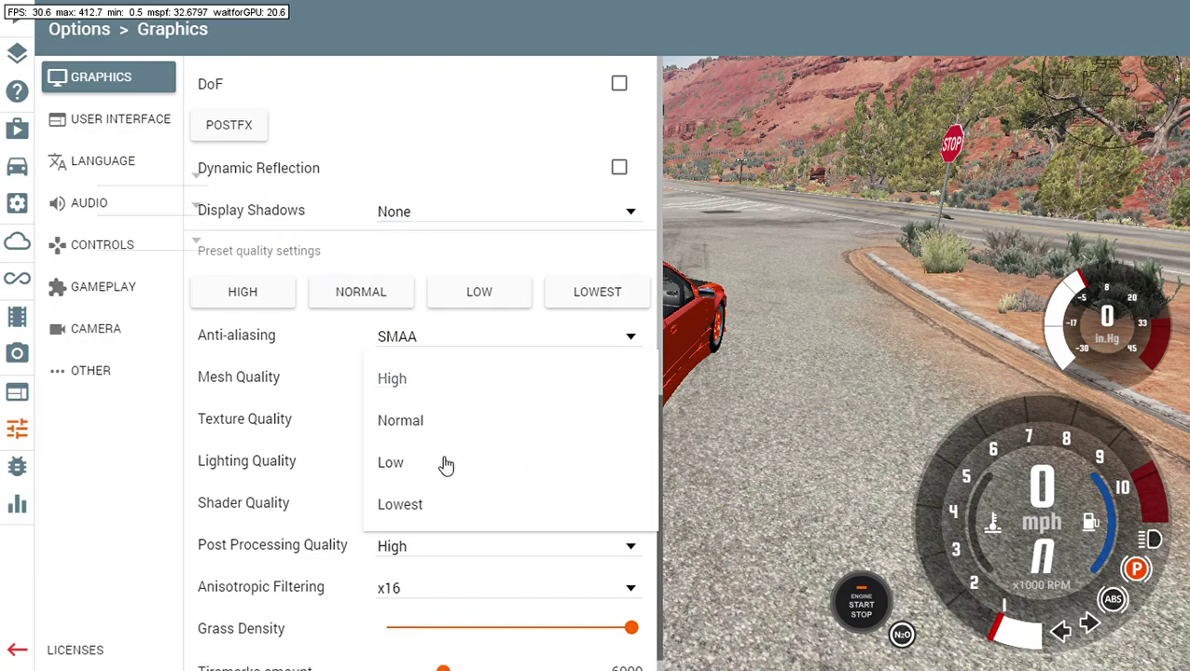
click(334, 375)
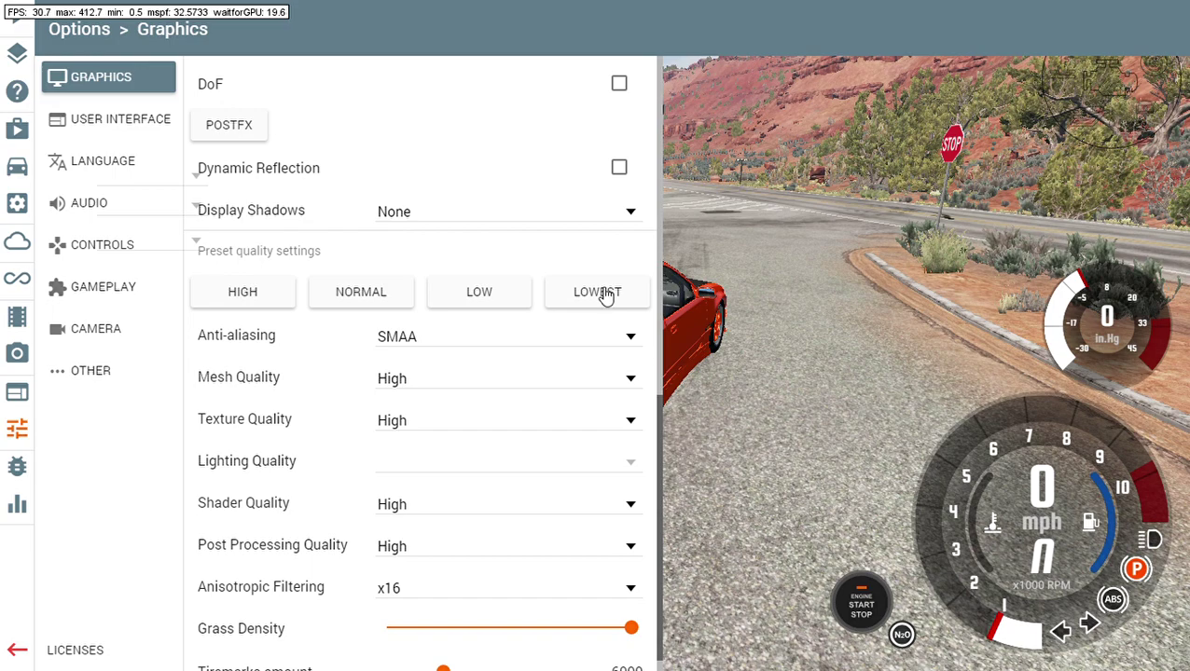
Step: Apply the Lowest preset: all quality Lowest, FXAA anti-aliasing, anisotropic filtering Off, grass density zero
click(604, 294)
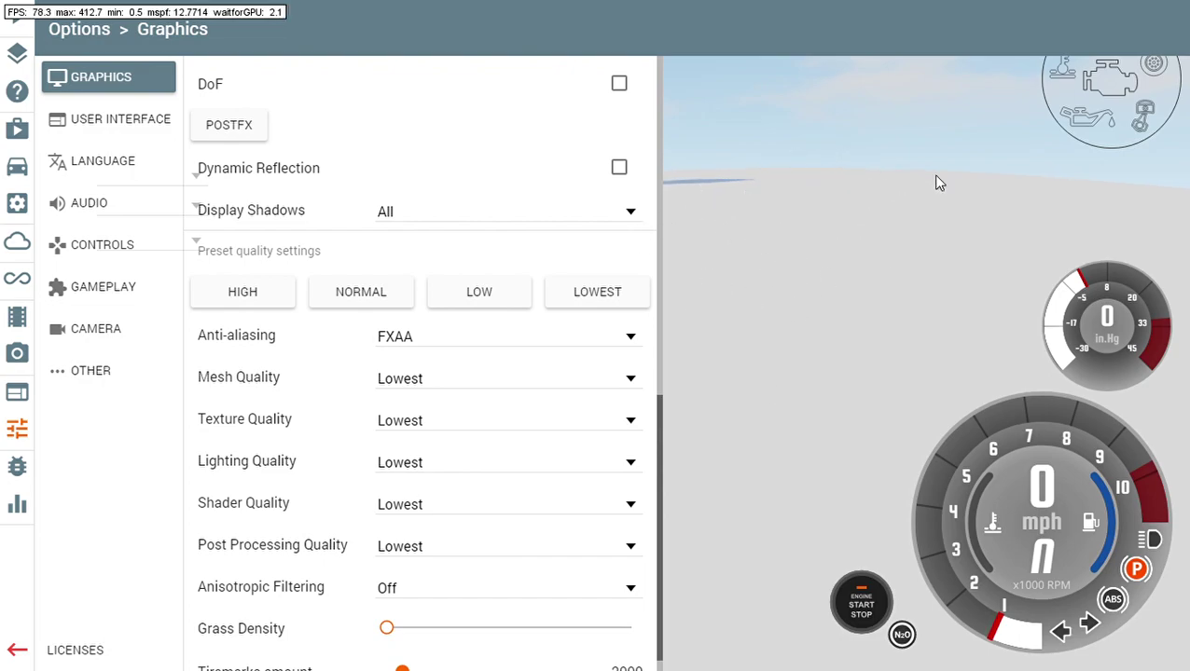
scroll(431, 403, down, 1)
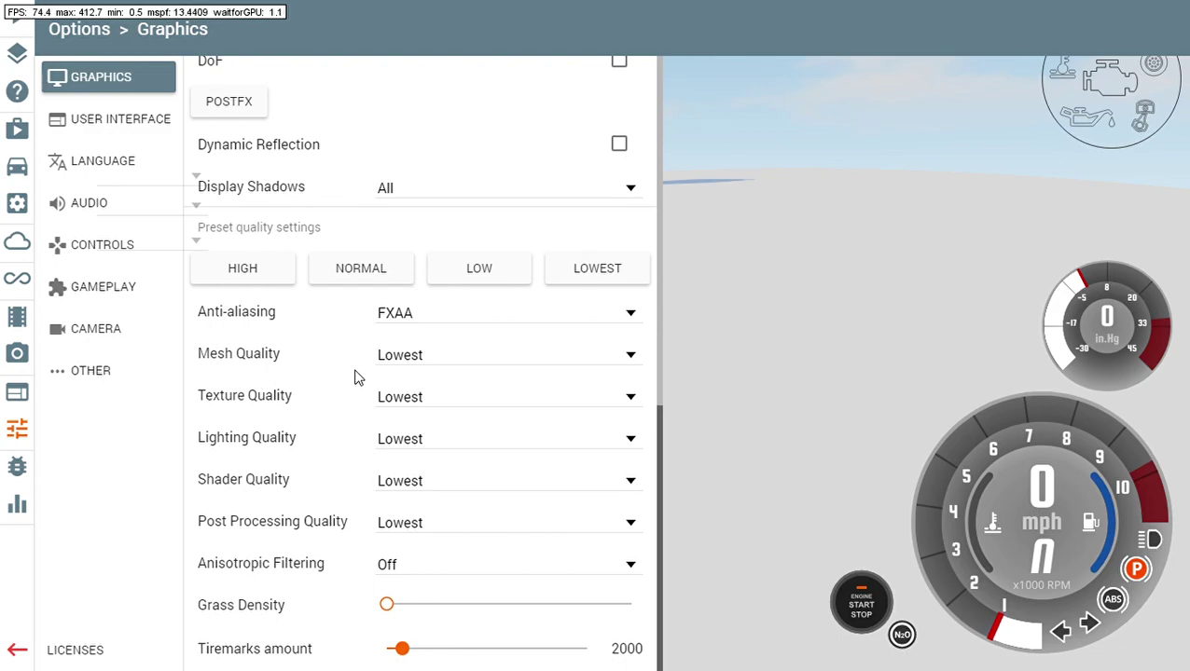
Step: Apply the Low preset: quality Low, anisotropic filtering x4, grass halfway, tiremarks 3000
click(489, 269)
click(486, 270)
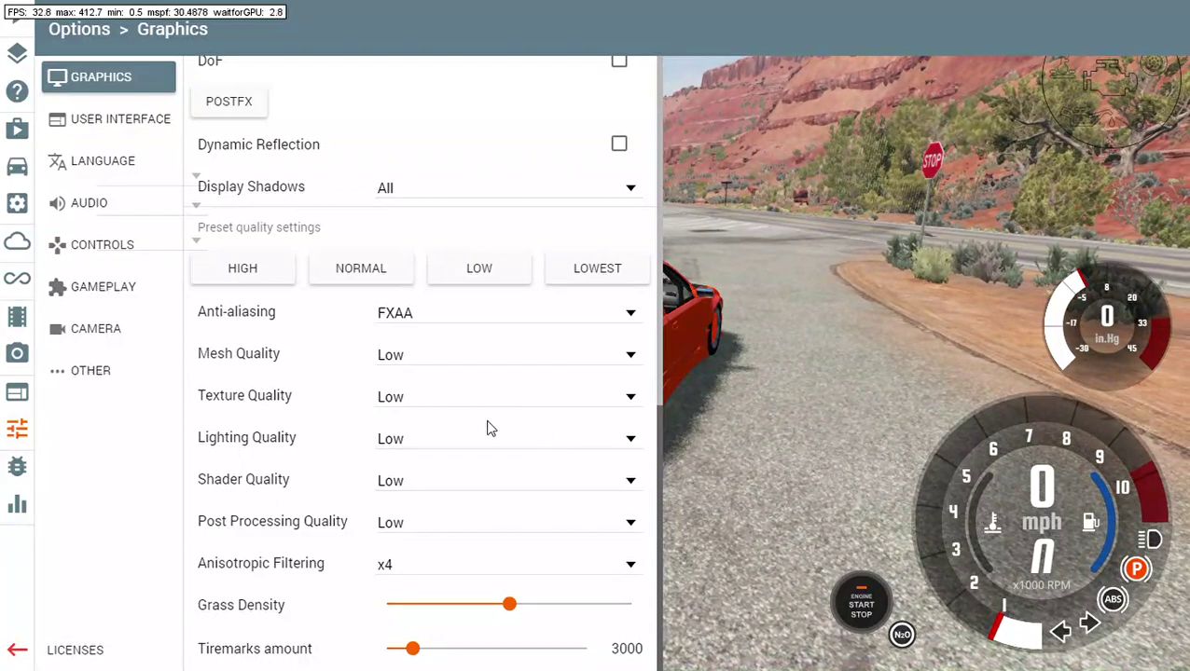
Step: Keep mesh, texture and lighting quality at Low and set Anisotropic Filtering to Off
click(432, 365)
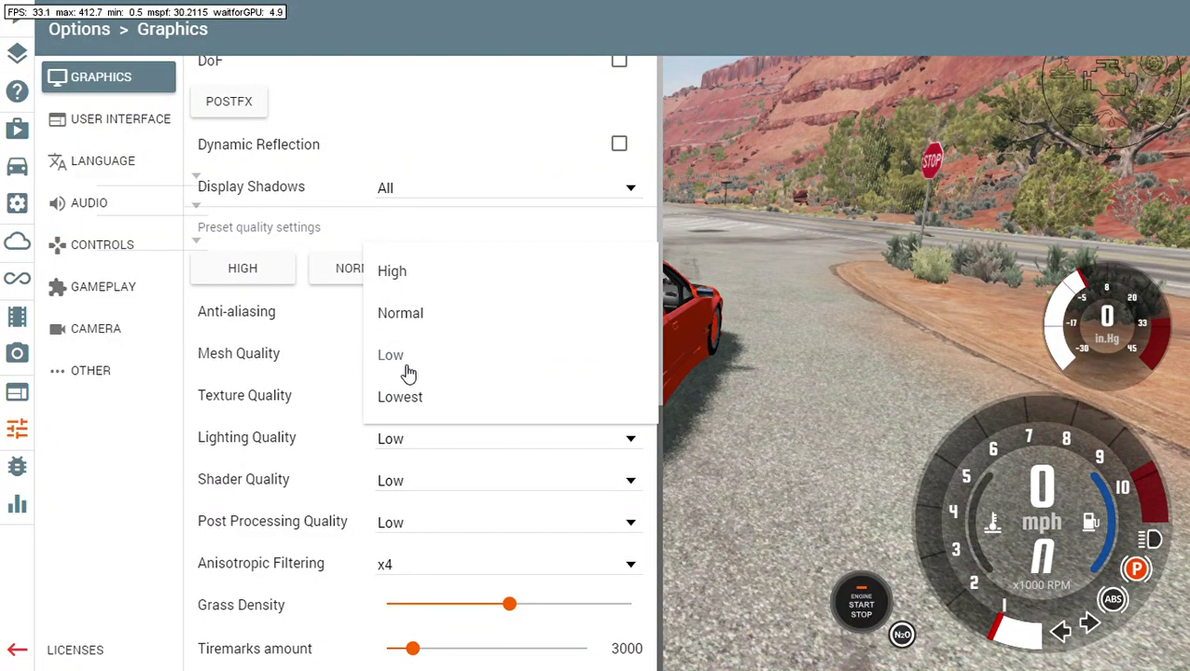
click(313, 408)
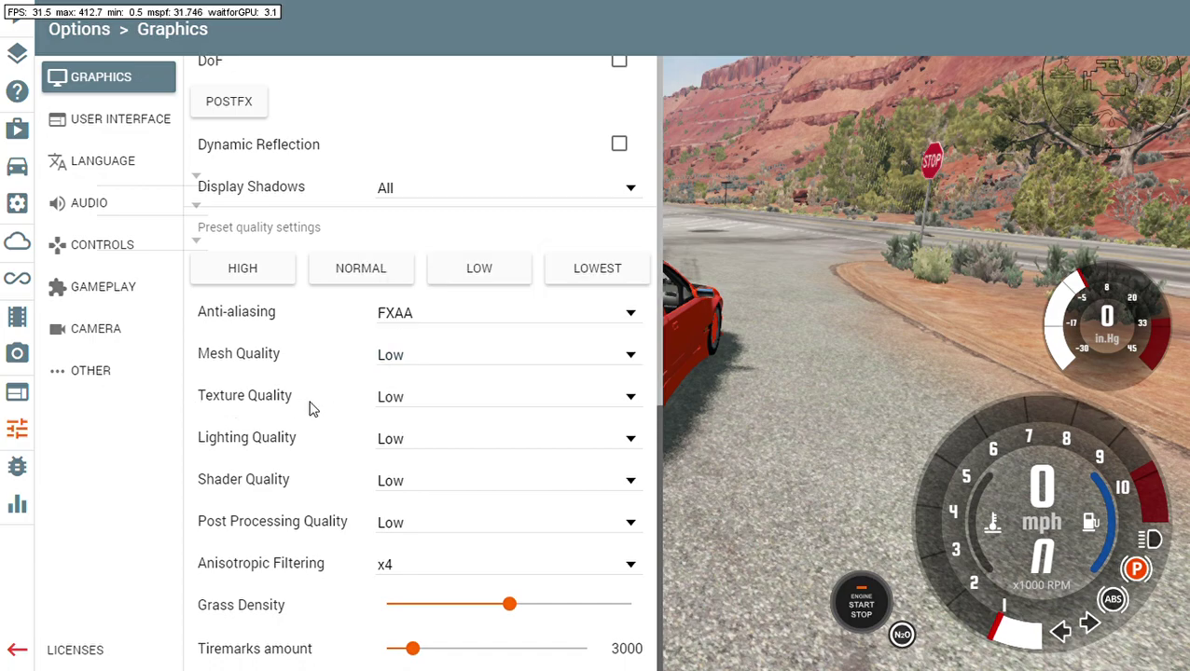
click(452, 402)
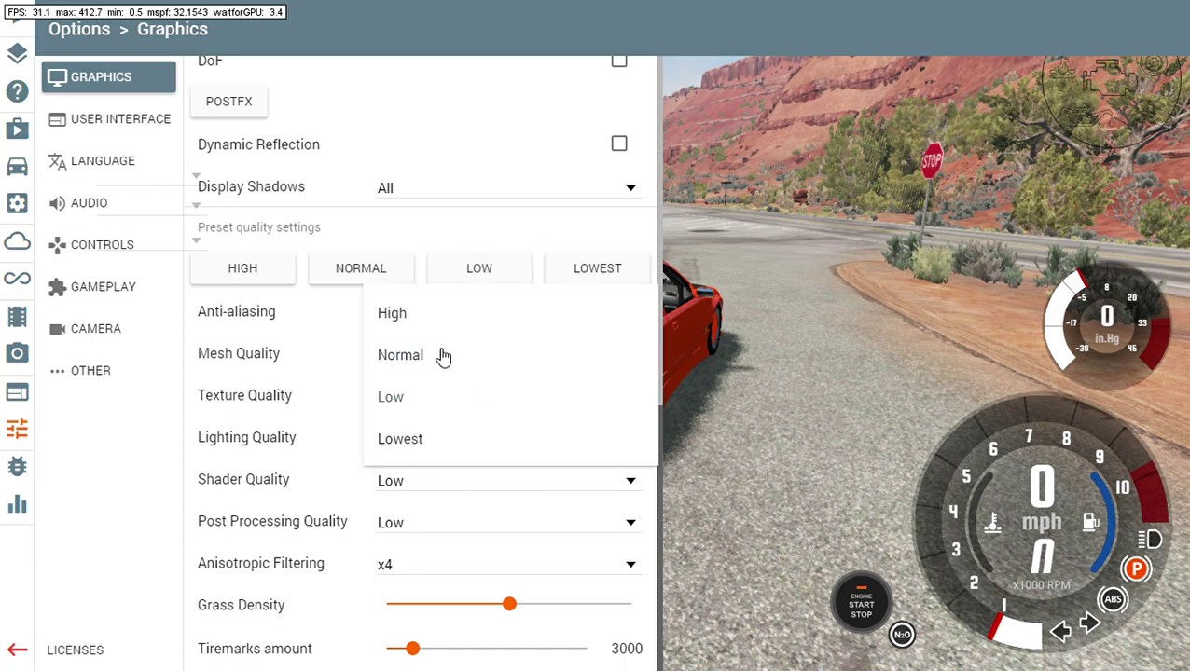
click(227, 440)
click(430, 444)
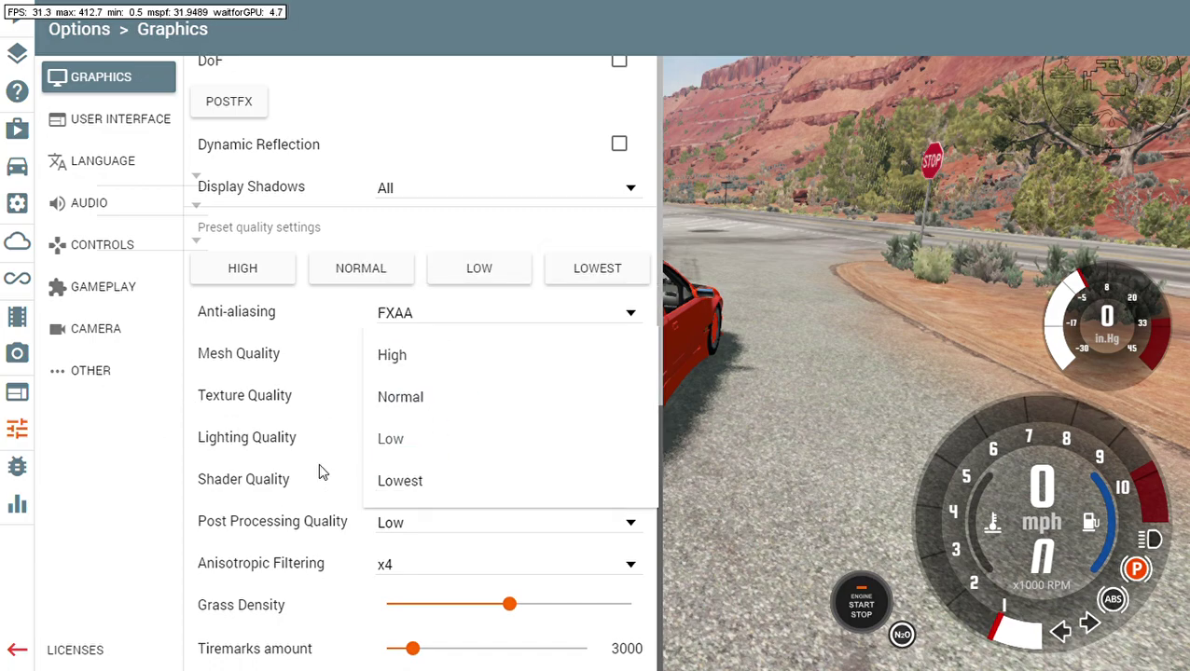
click(130, 497)
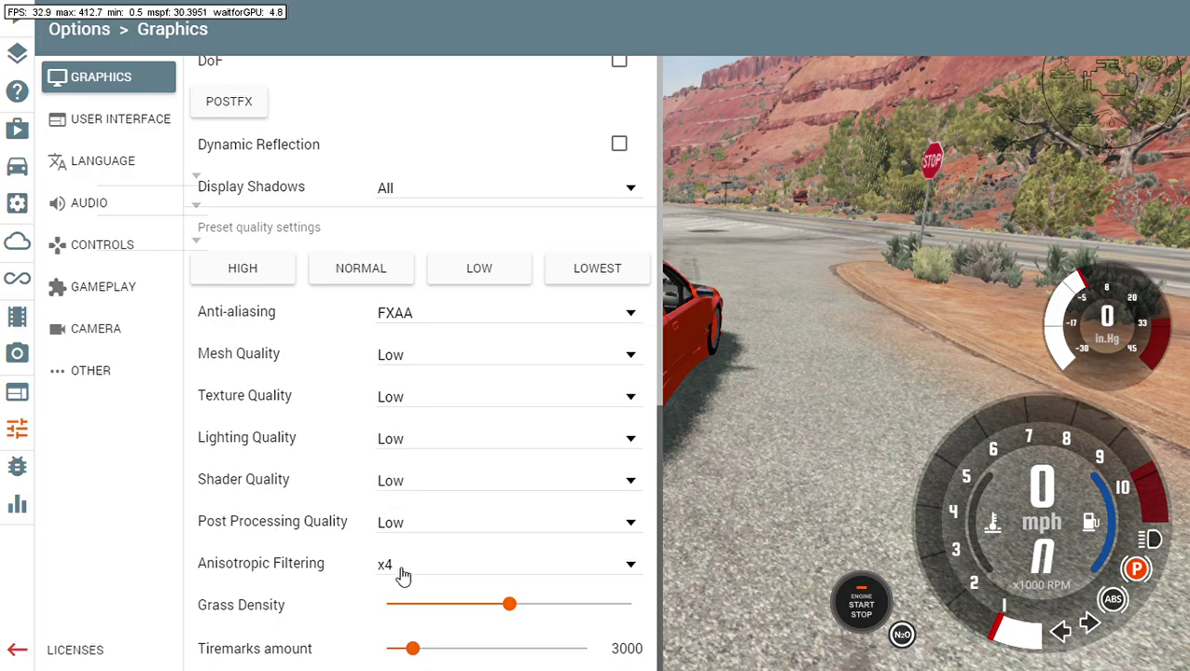
click(416, 566)
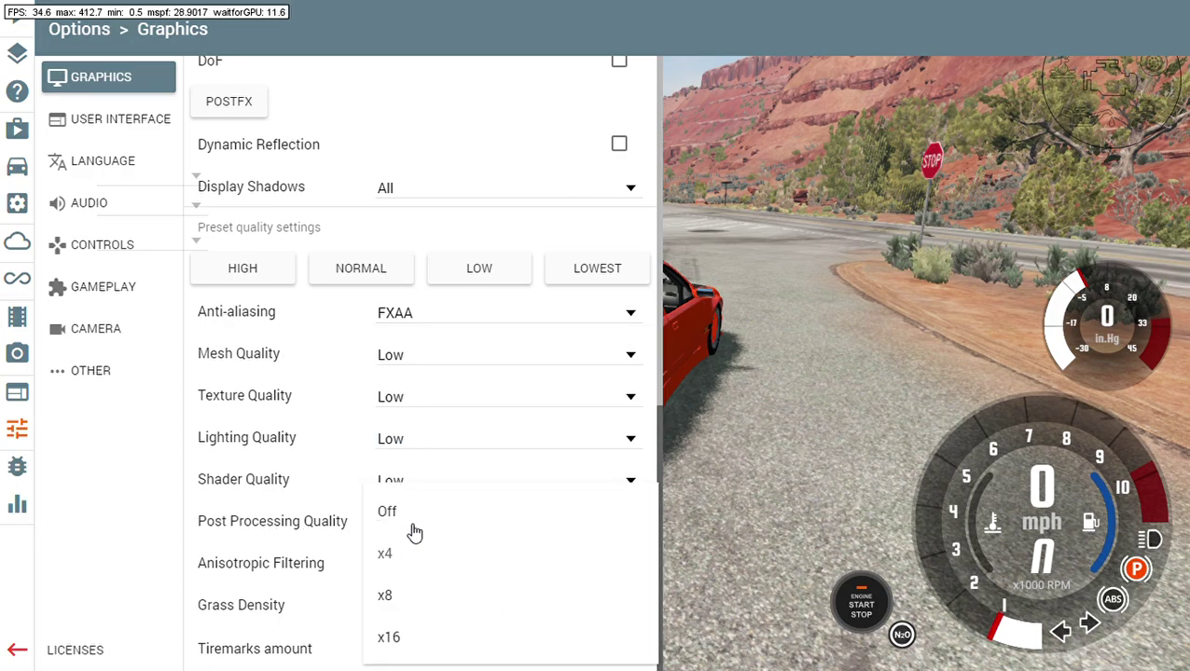
click(390, 516)
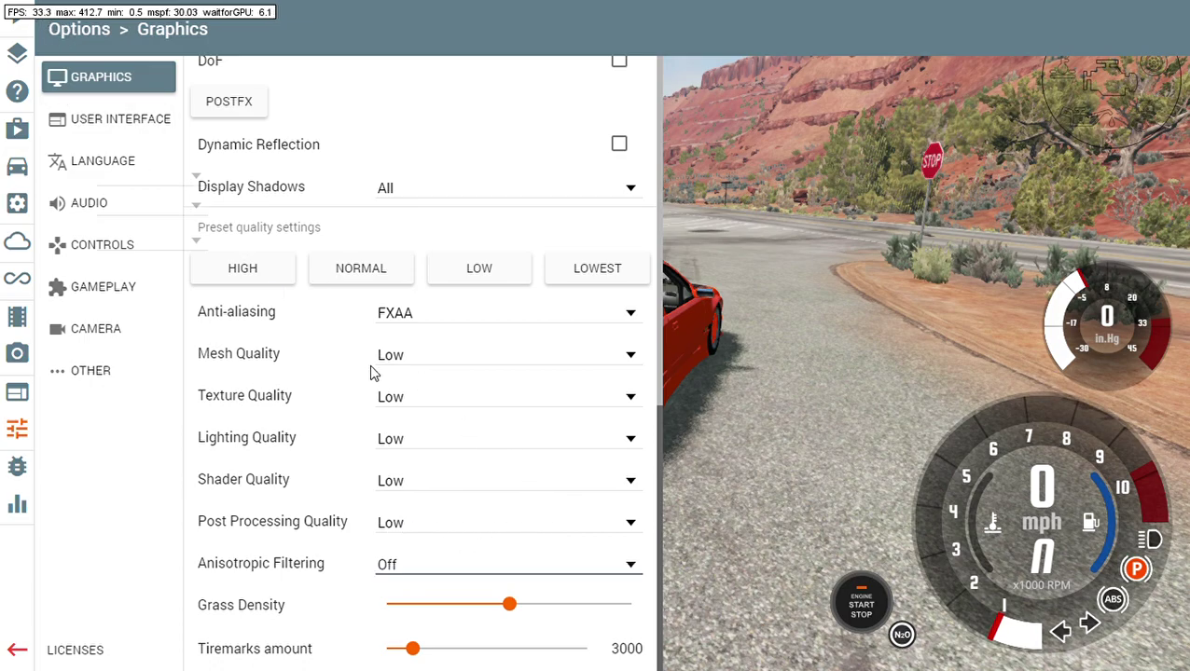
scroll(356, 345, up, 5)
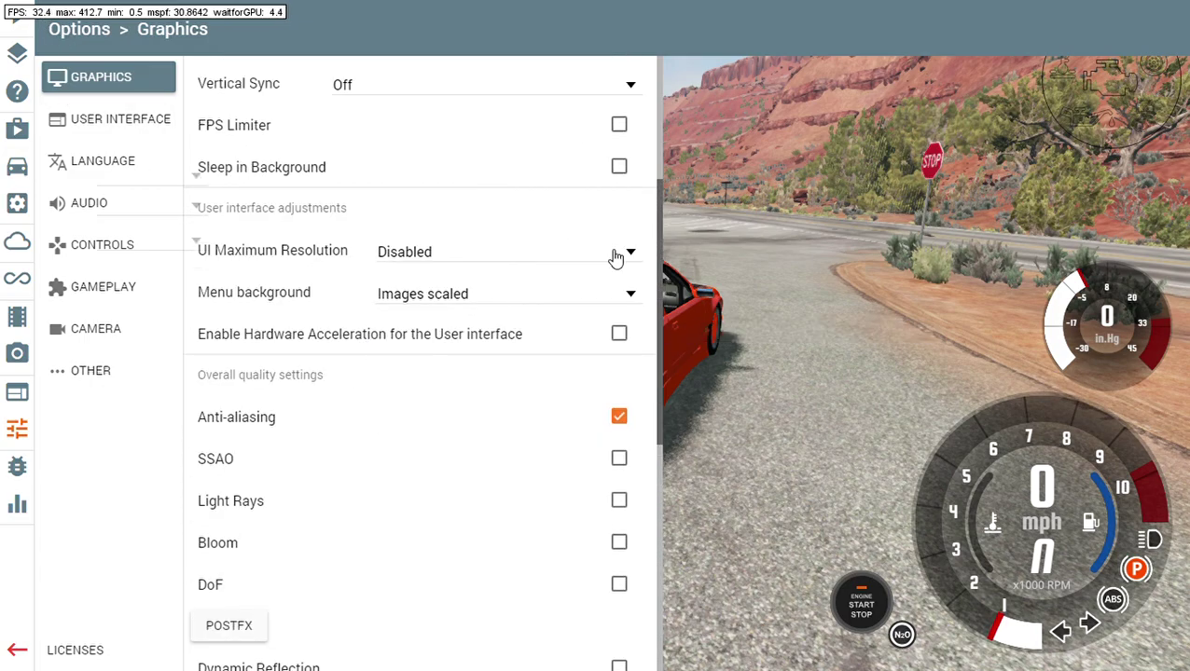
Step: Uncheck overall Anti-aliasing and keep Vertical Sync set to Off
click(620, 417)
scroll(479, 348, up, 2)
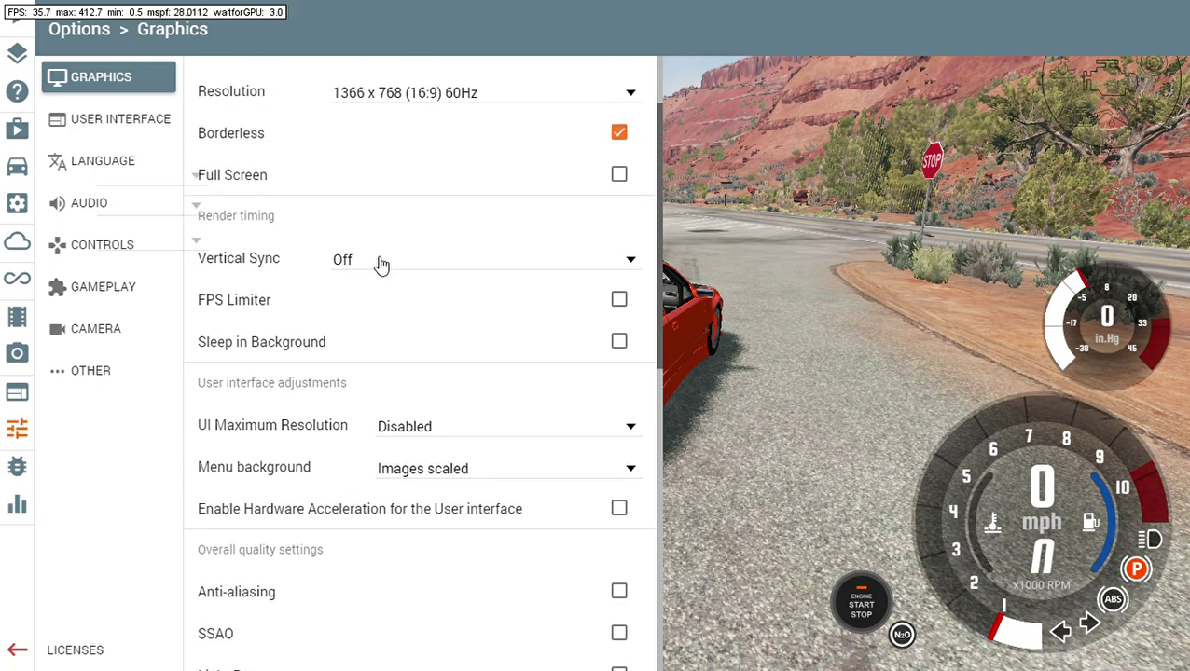
click(420, 266)
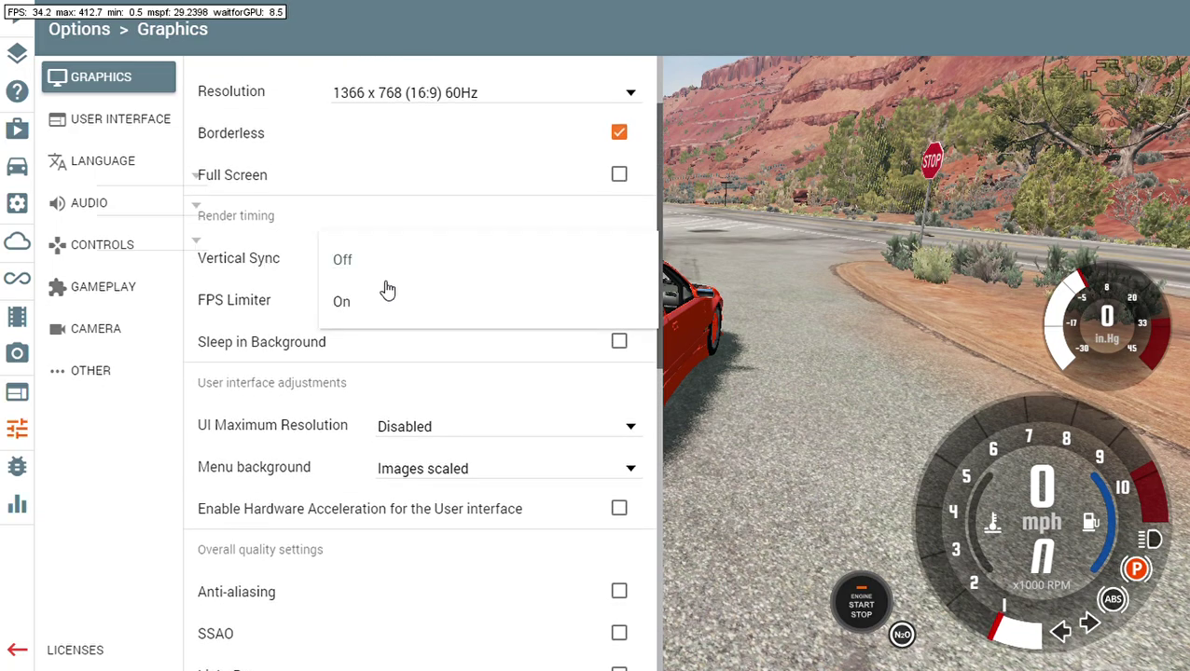
click(364, 266)
scroll(491, 324, down, 1)
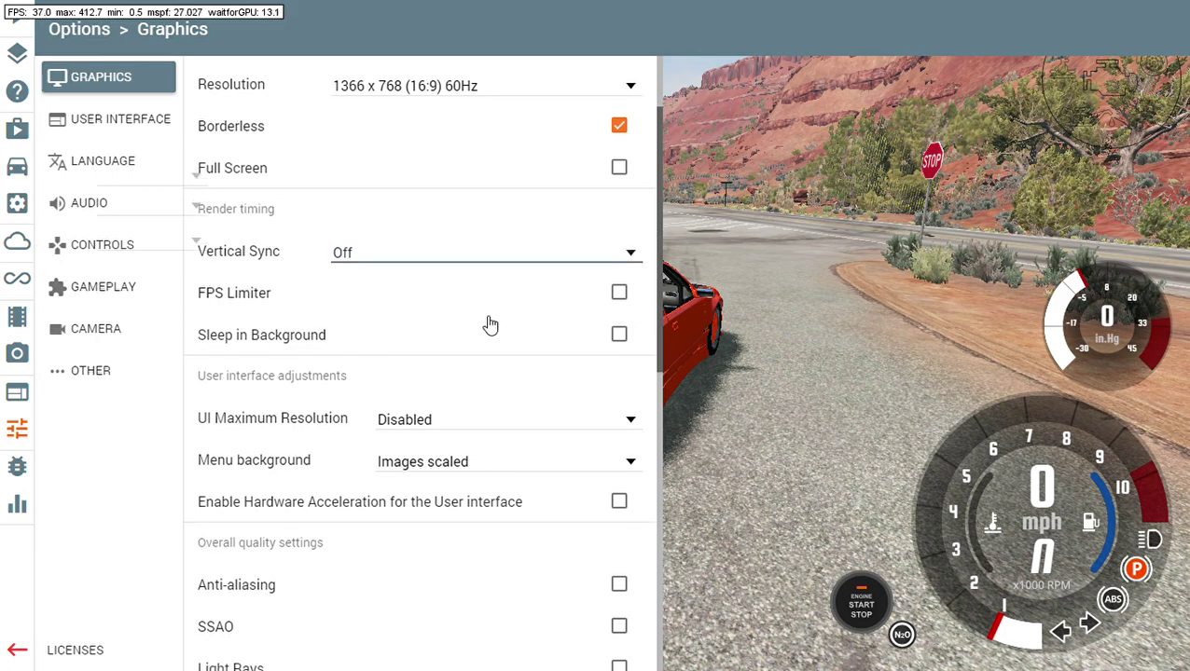
scroll(417, 353, down, 6)
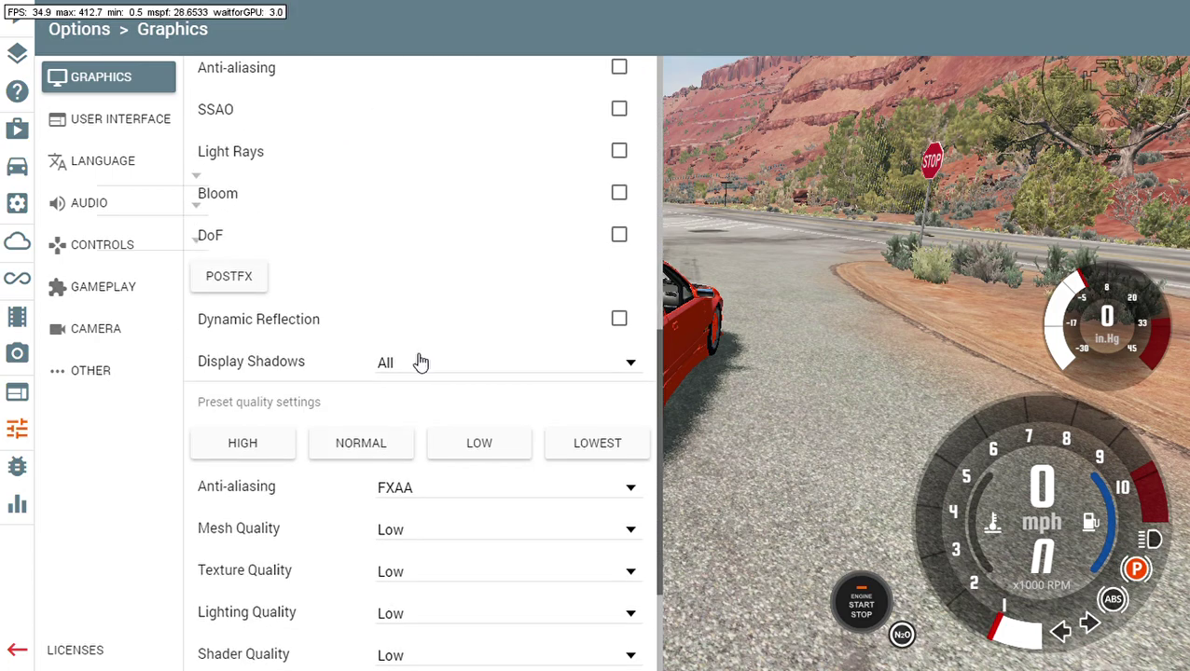
scroll(422, 359, down, 1)
Step: Set Display Shadows to None, Grass Density to zero and Tiremarks amount to 500
click(431, 287)
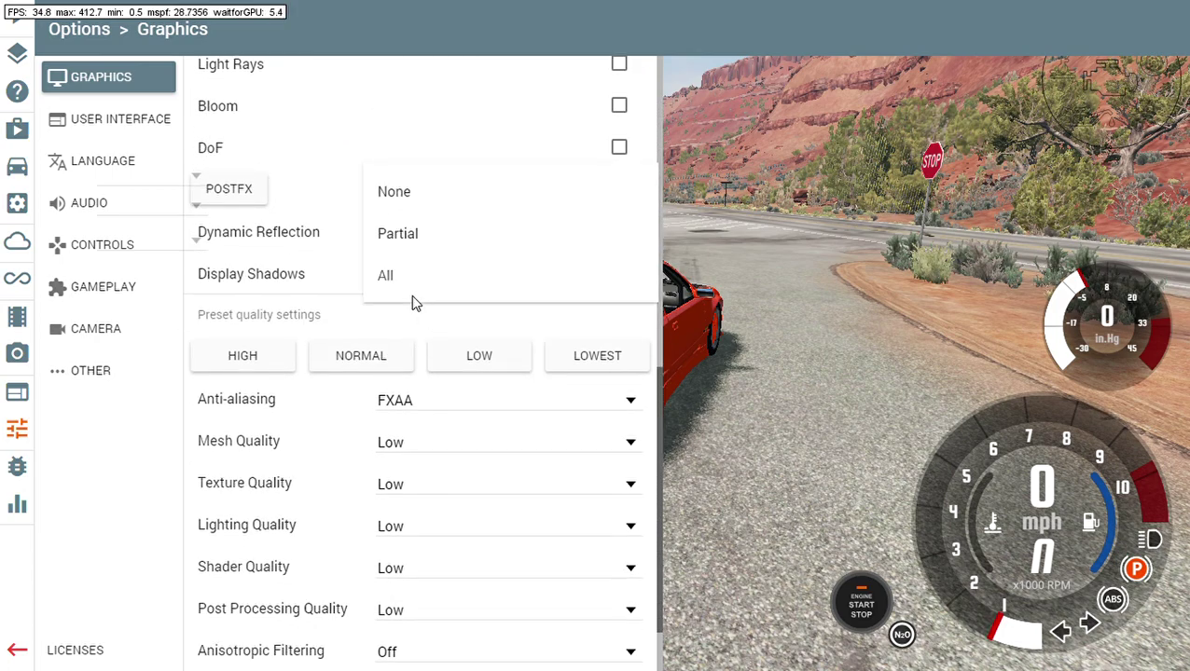
click(409, 204)
scroll(470, 324, down, 1)
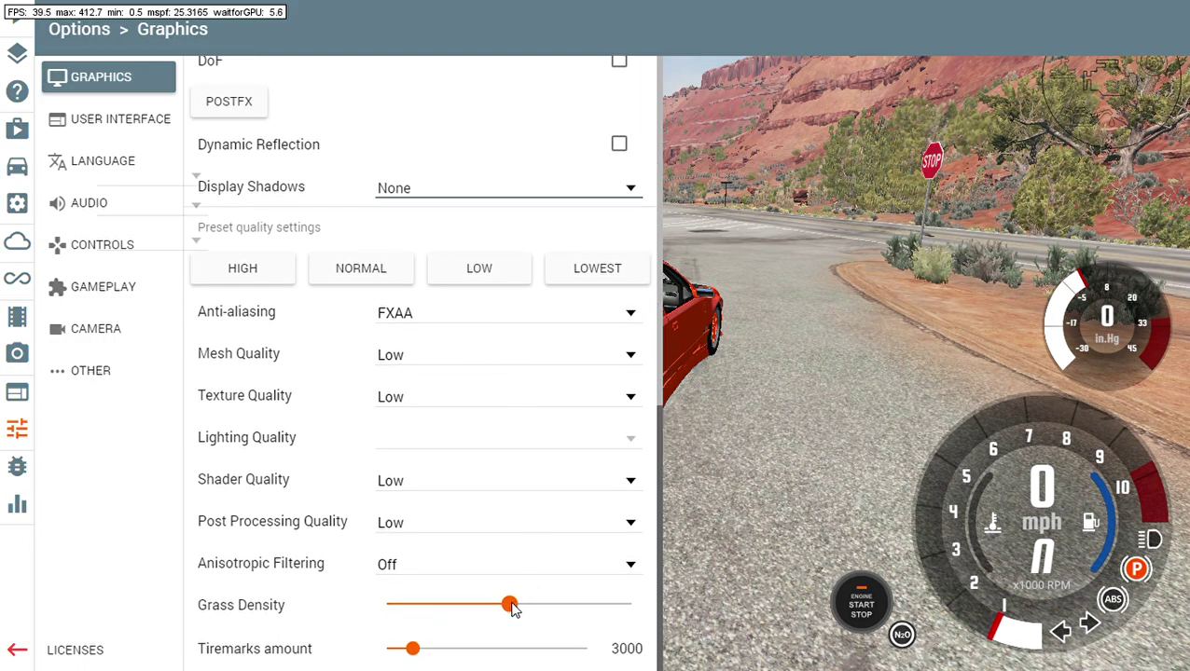
drag(509, 605, 289, 606)
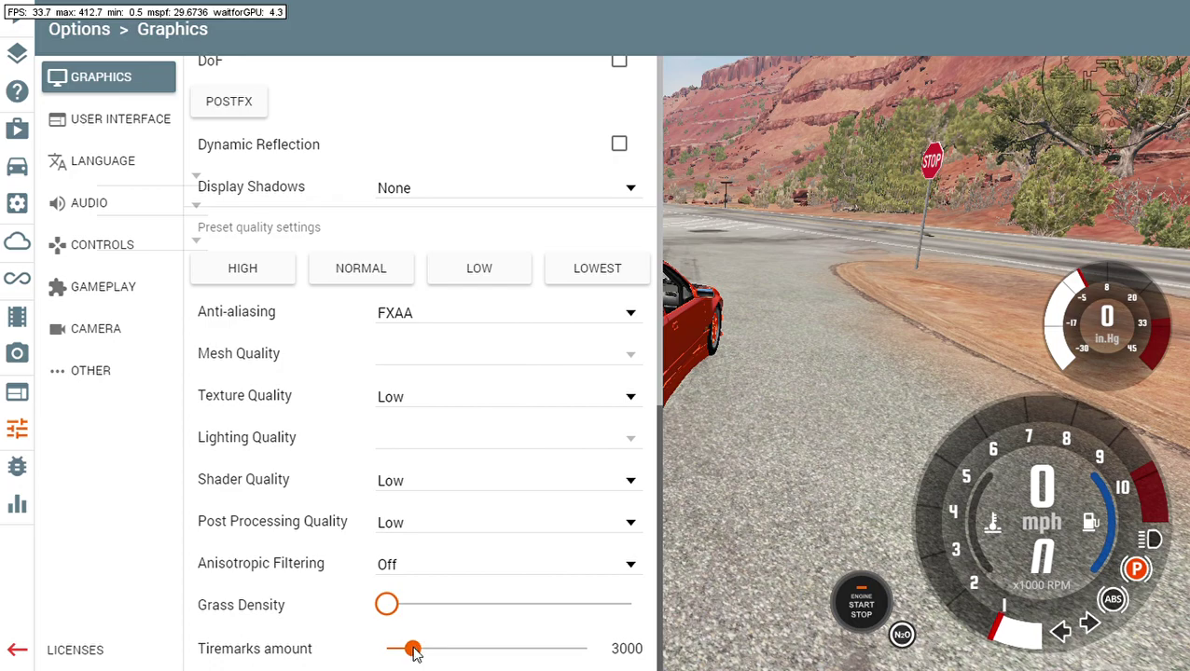
drag(413, 649, 326, 659)
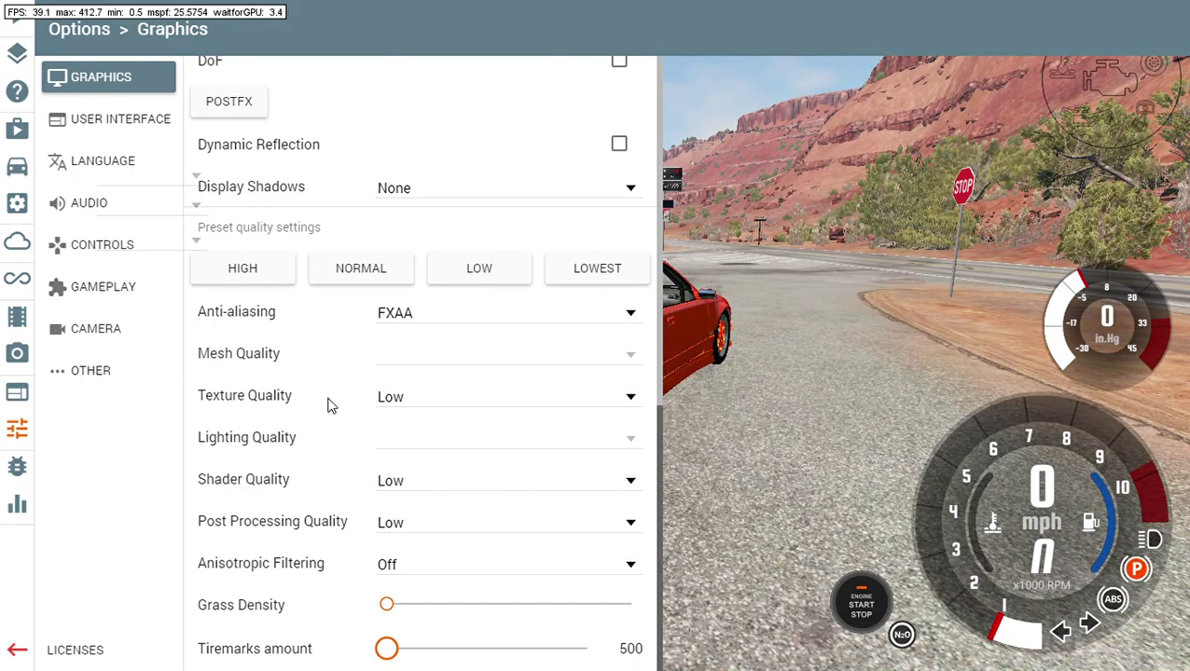
scroll(385, 406, up, 10)
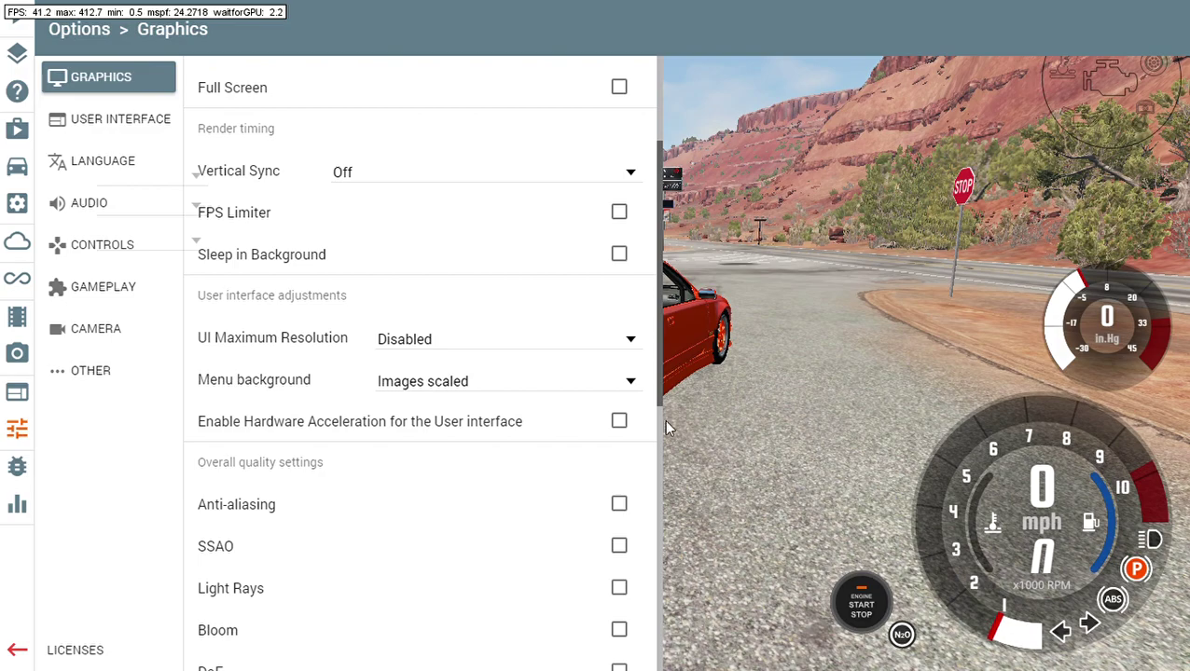
Step: Enable Disable Shadows under the Debug Renderer options and close the menu to the driving view
click(29, 471)
scroll(212, 495, down, 5)
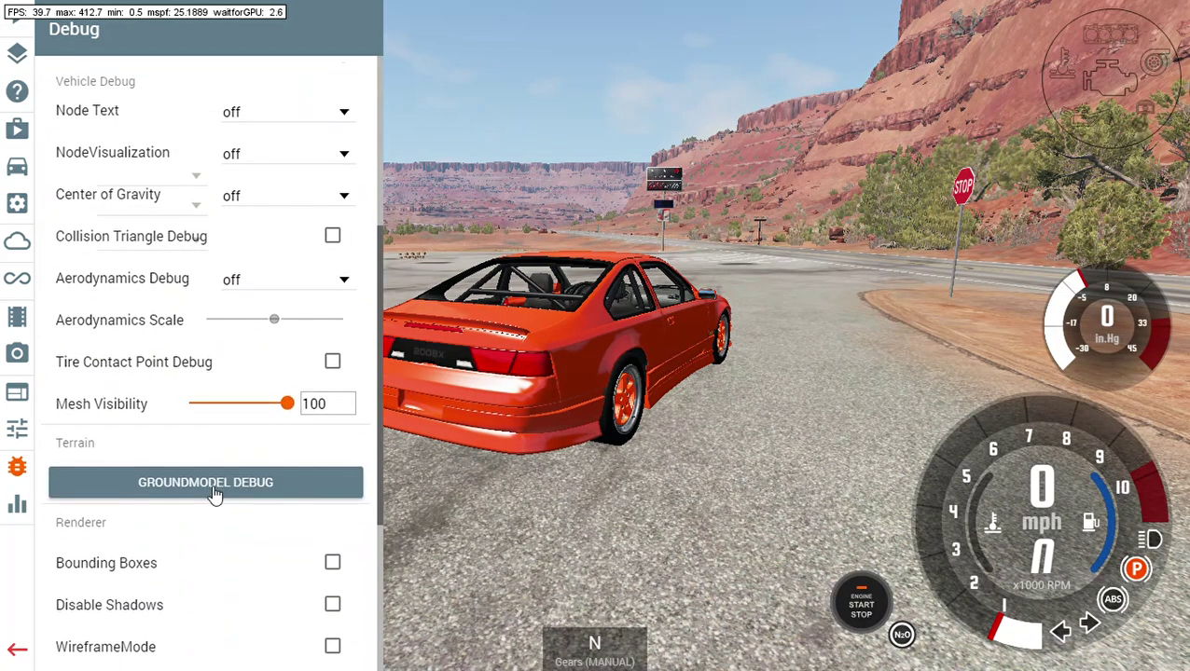
scroll(215, 496, down, 3)
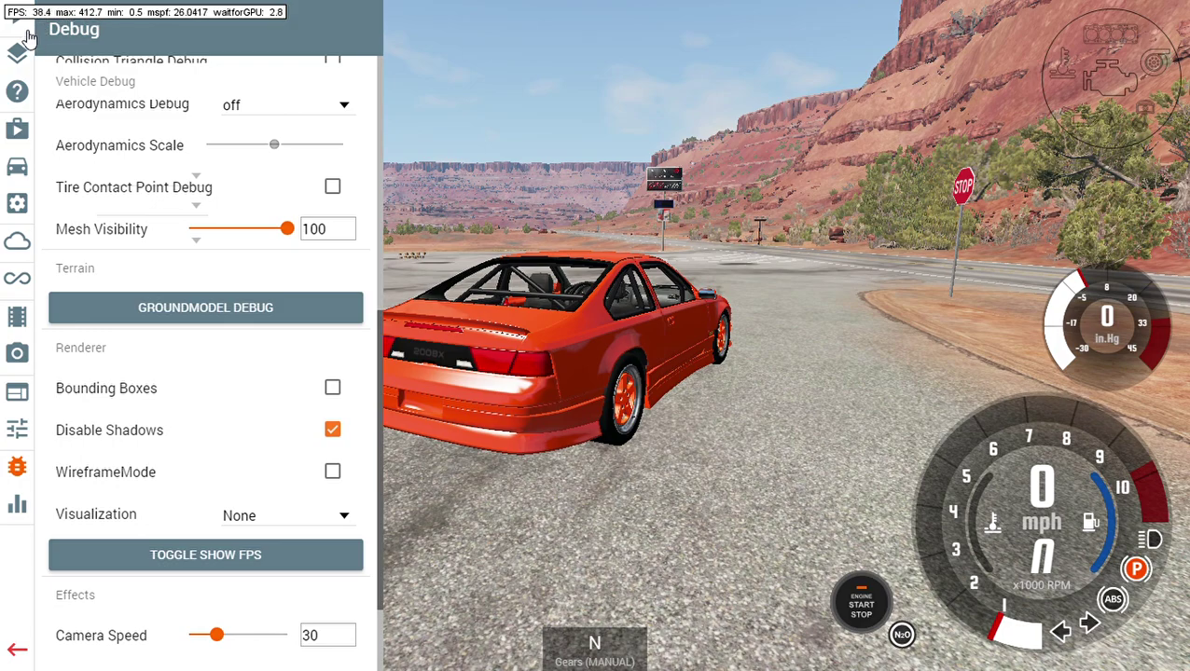
click(22, 35)
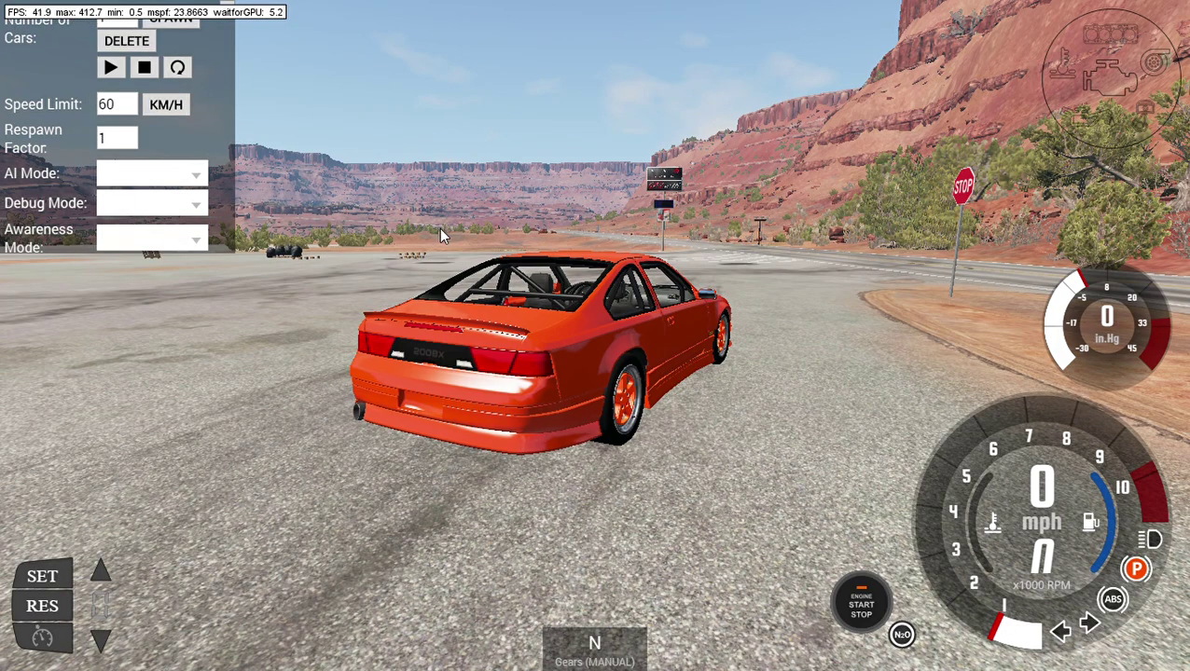
key(KP_4)
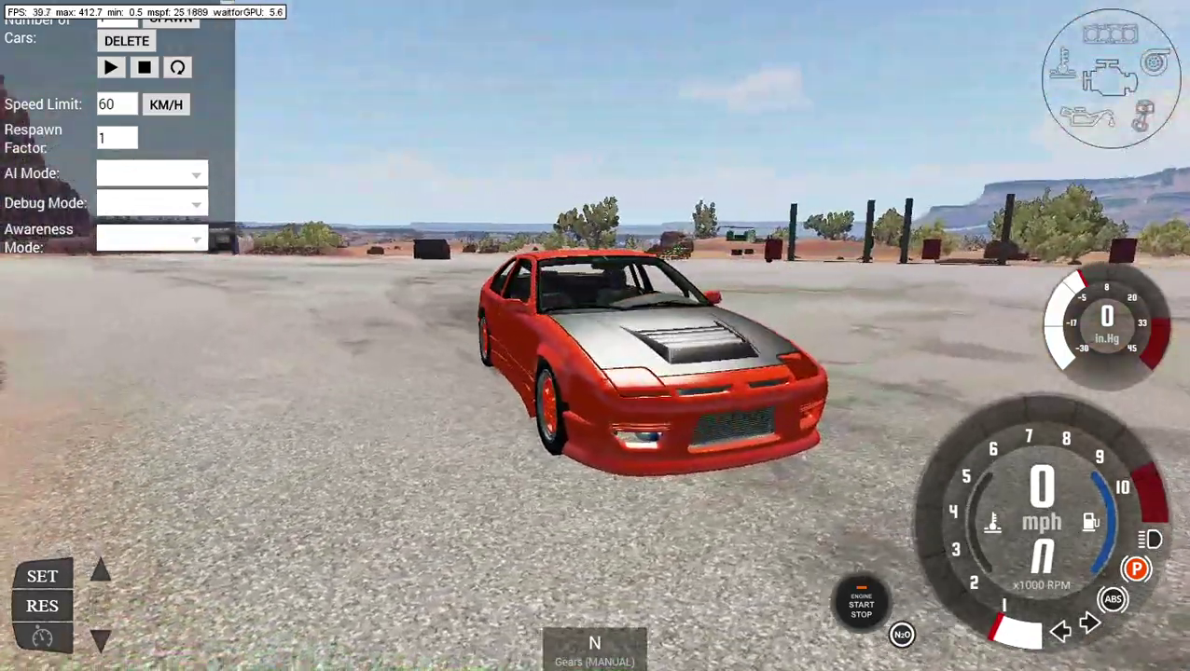
key(KP_4)
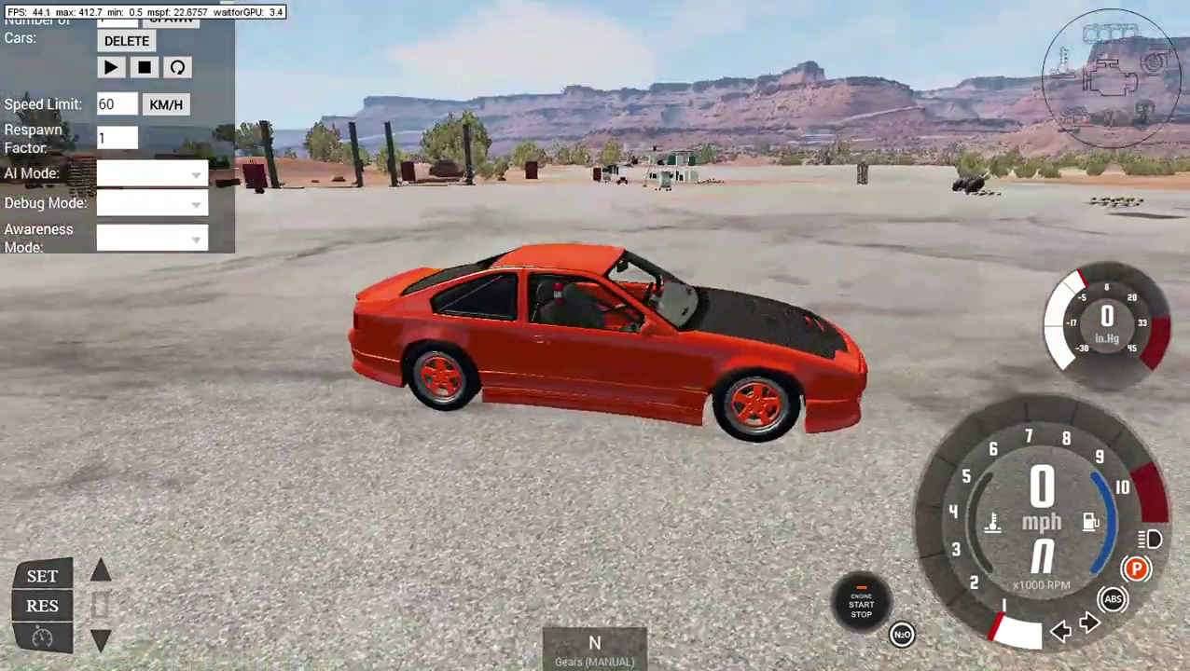